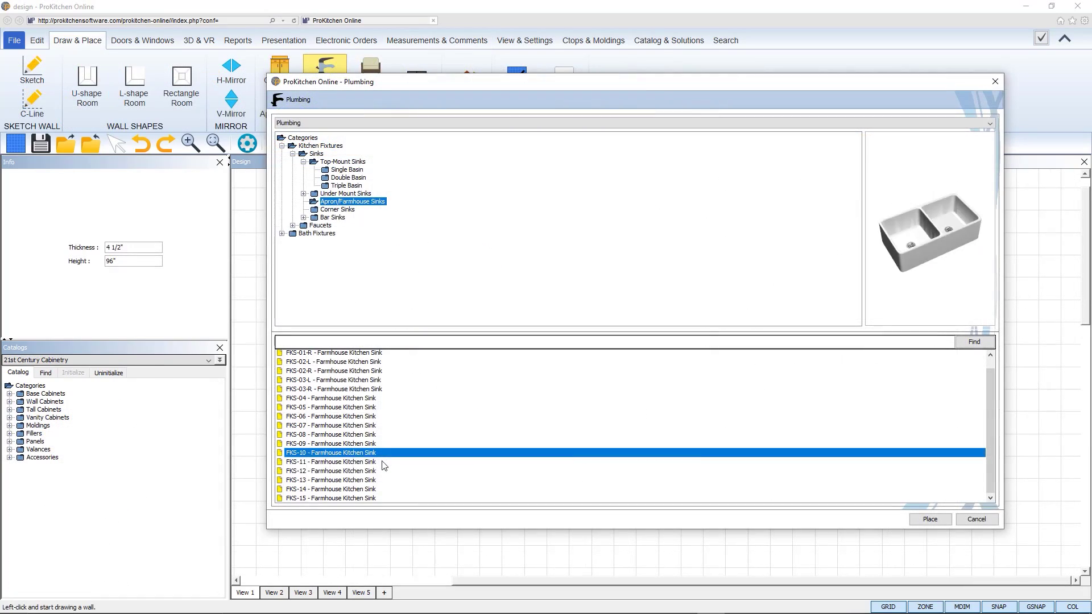
# Step: Preview the FKS-11 and FKS-12 farmhouse kitchen sinks
pyautogui.click(391, 463)
pyautogui.click(393, 472)
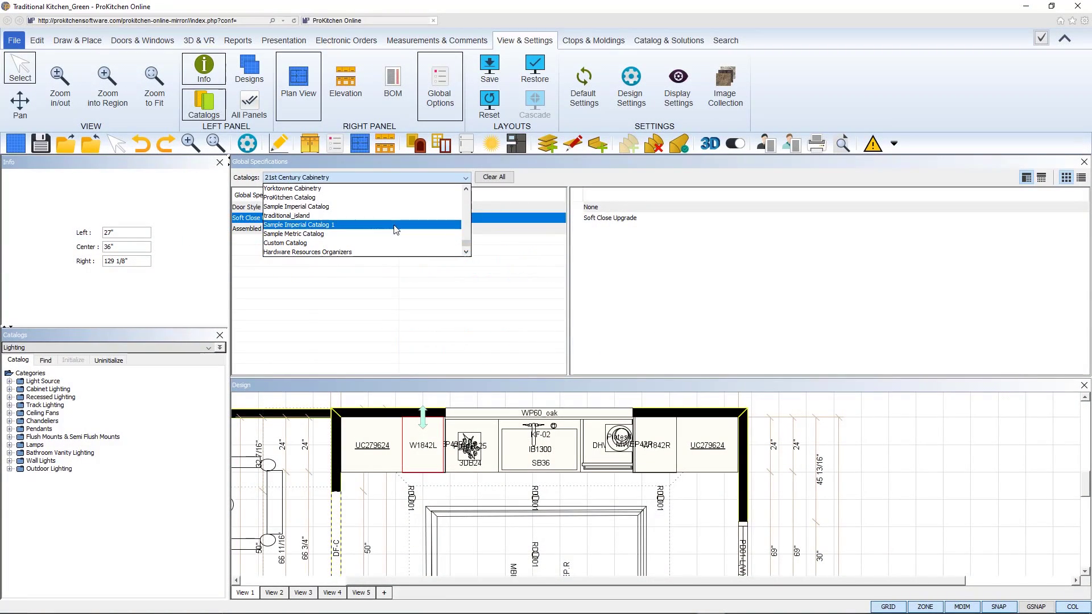
# Step: Select ProKitchen Catalog for global specifications and scroll through the upper door style thumbnails
pyautogui.scroll(2, 358, 208)
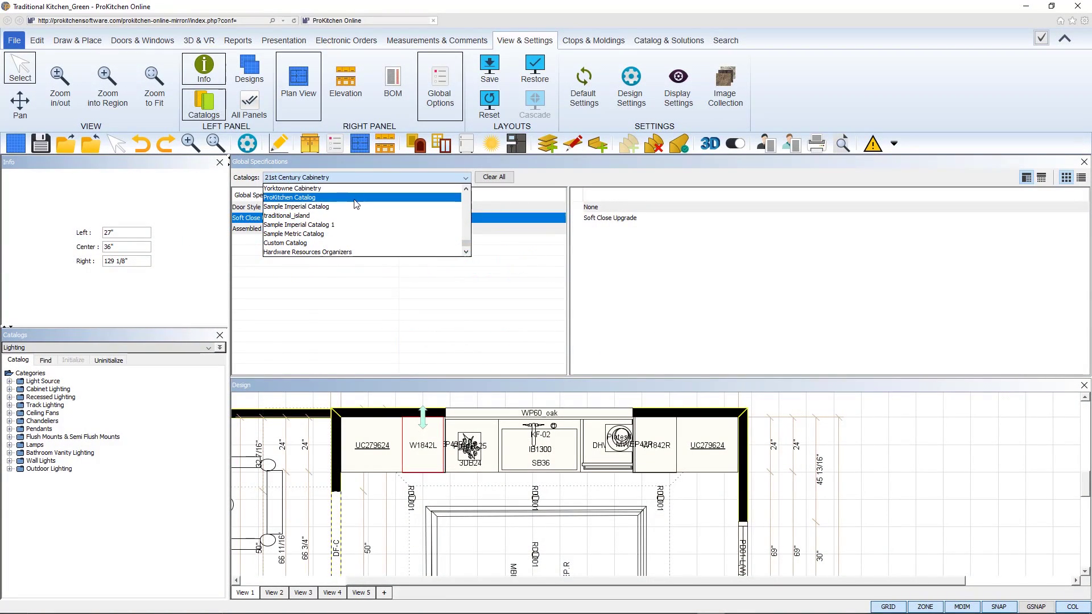
pyautogui.click(355, 193)
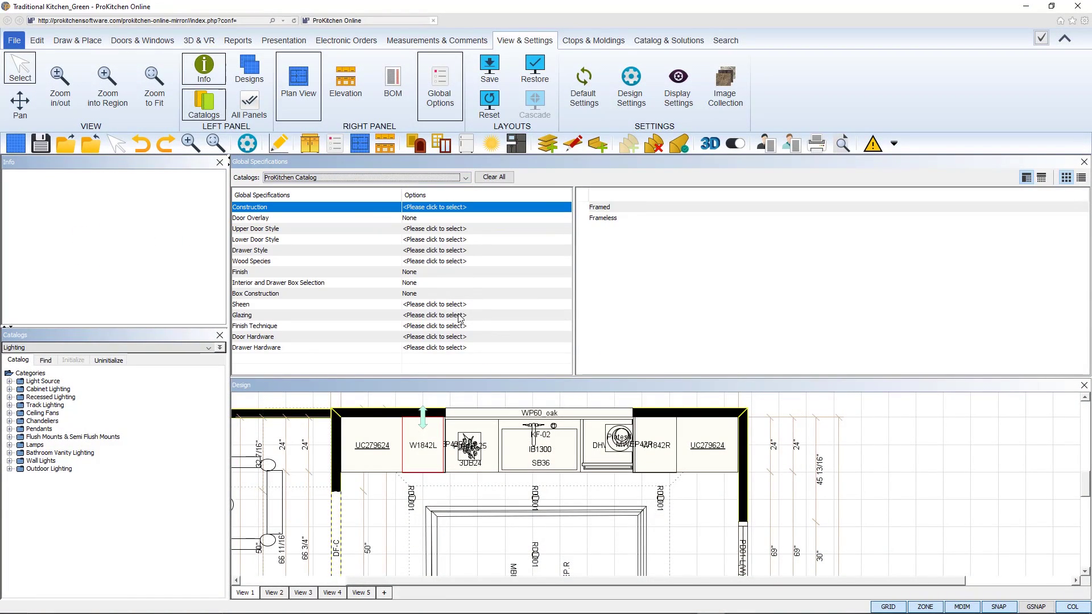
pyautogui.click(360, 229)
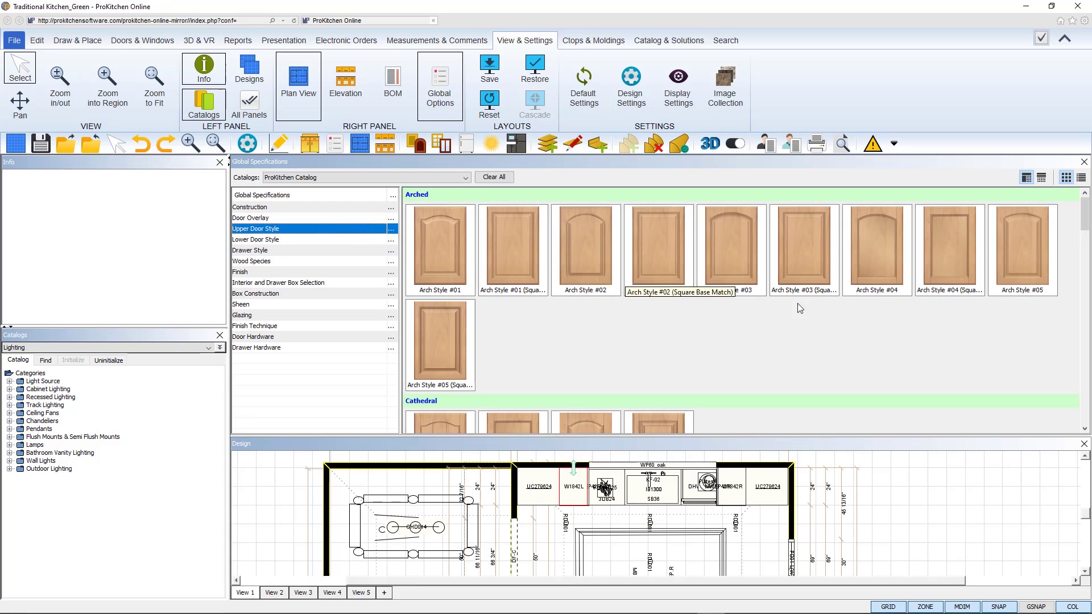
pyautogui.scroll(-4, 1074, 370)
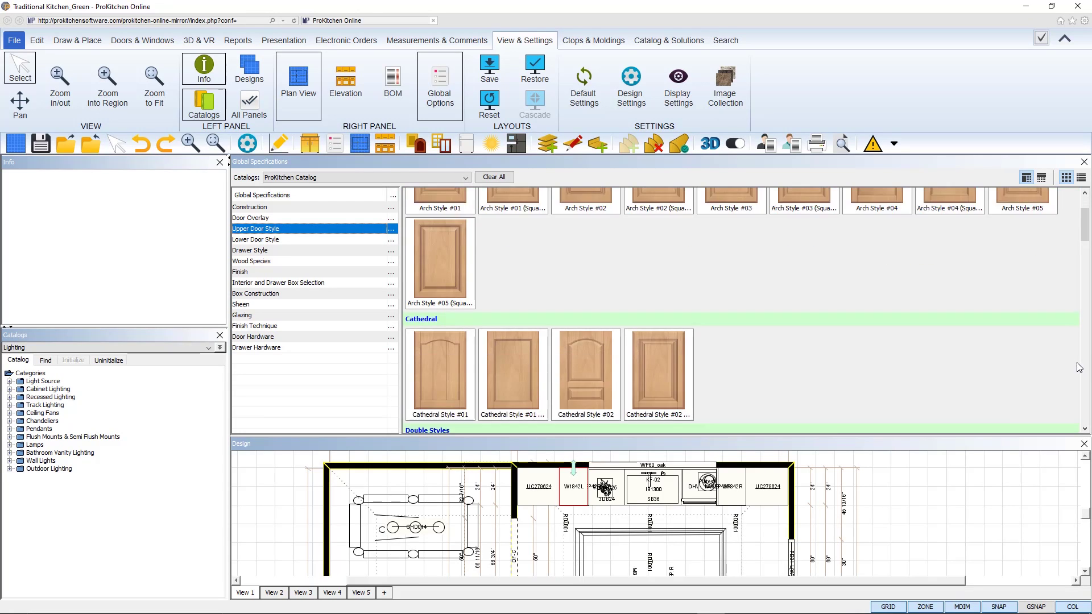
pyautogui.scroll(-4, 1060, 374)
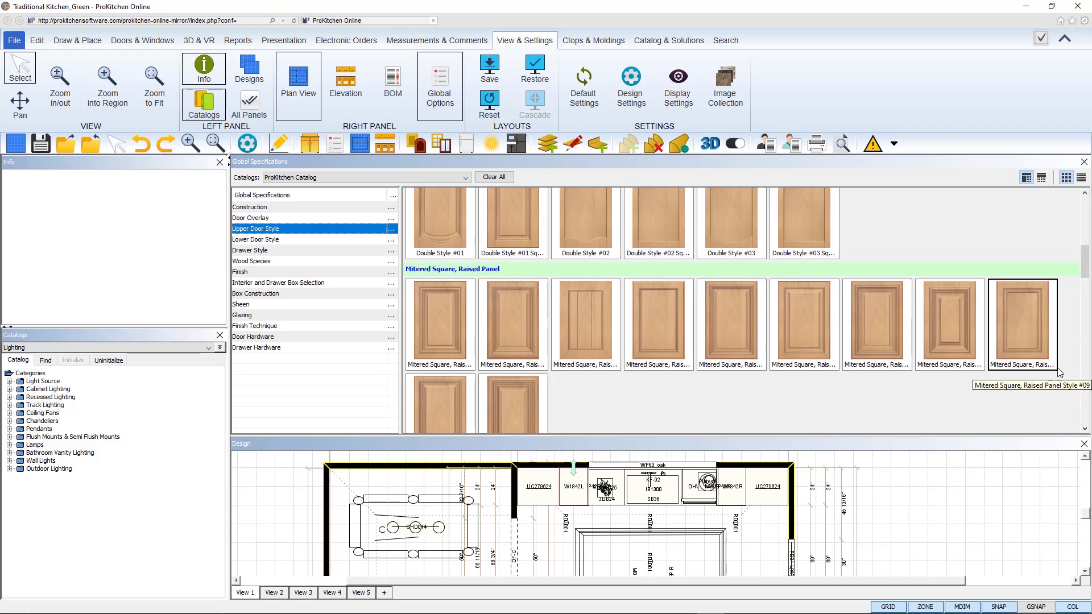
pyautogui.scroll(-8, 1063, 382)
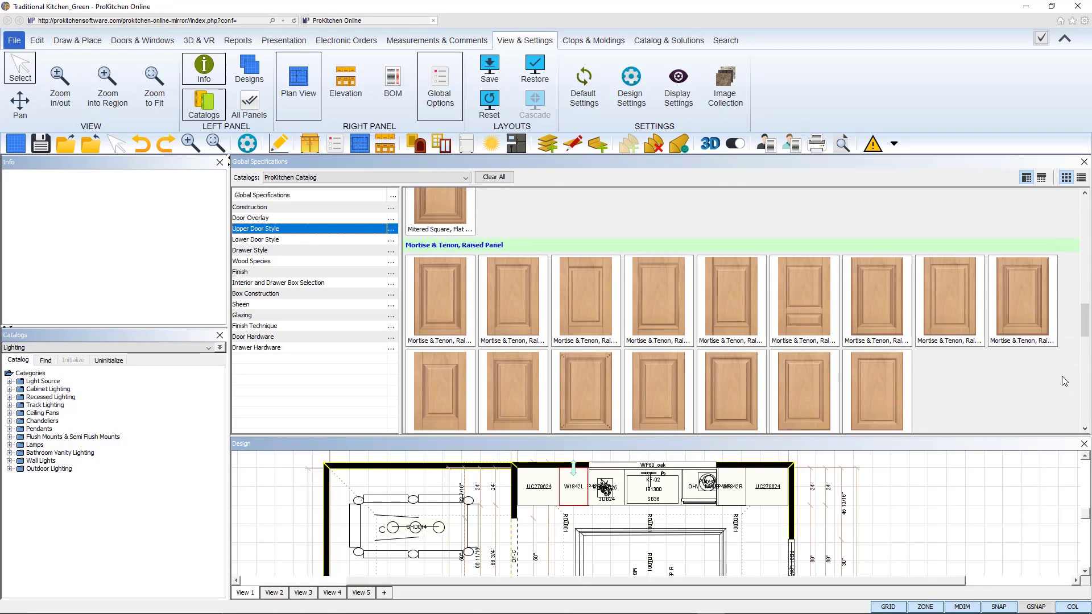
pyautogui.scroll(-6, 1073, 307)
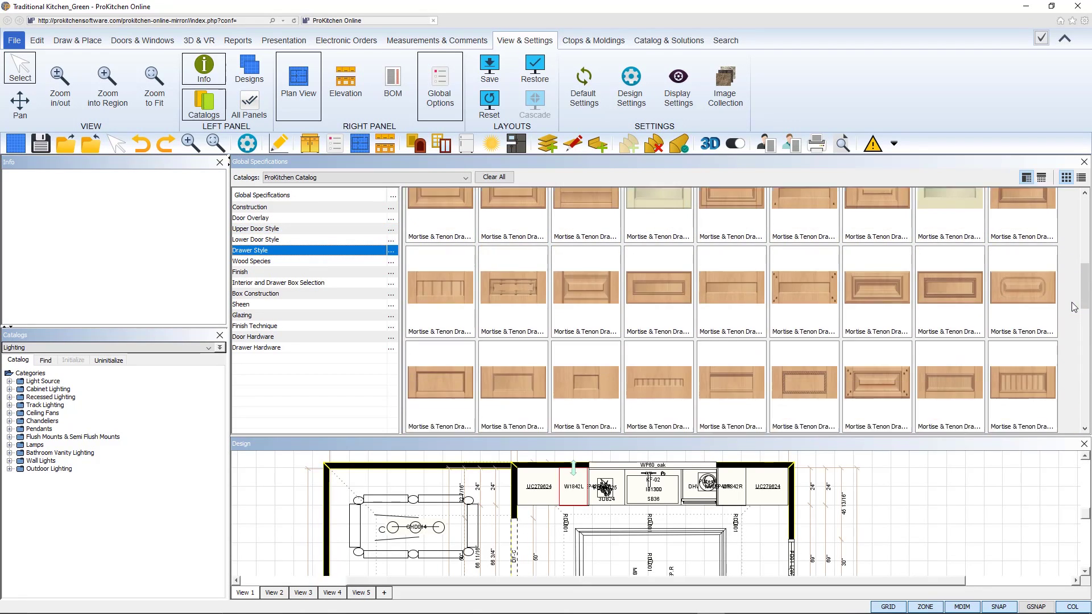
pyautogui.scroll(-10, 1074, 307)
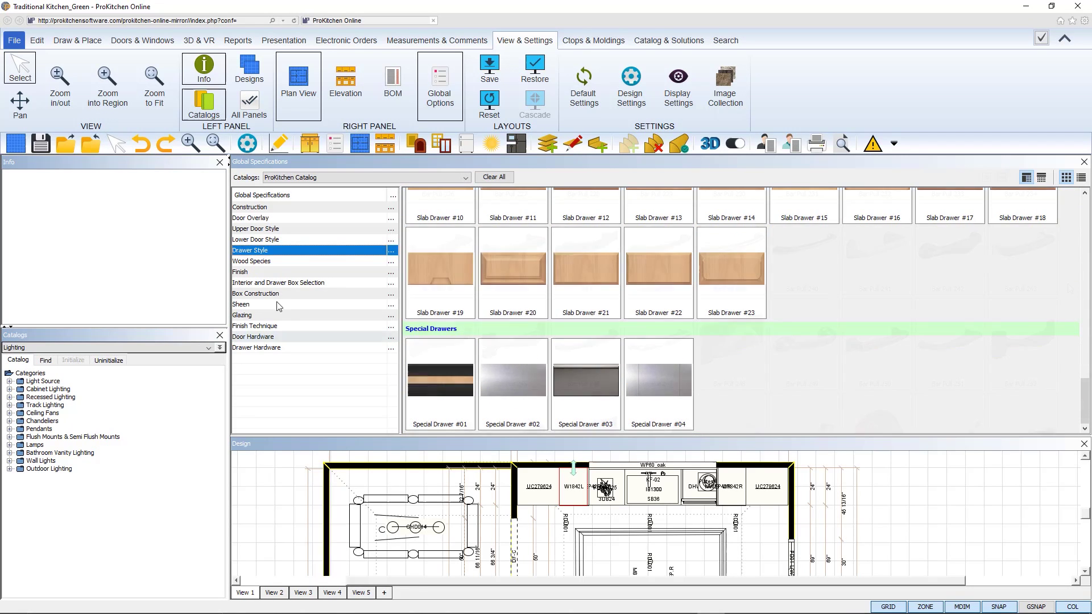
# Step: Scroll through the door hardware choices in the gallery
pyautogui.click(262, 336)
pyautogui.scroll(-5, 1070, 288)
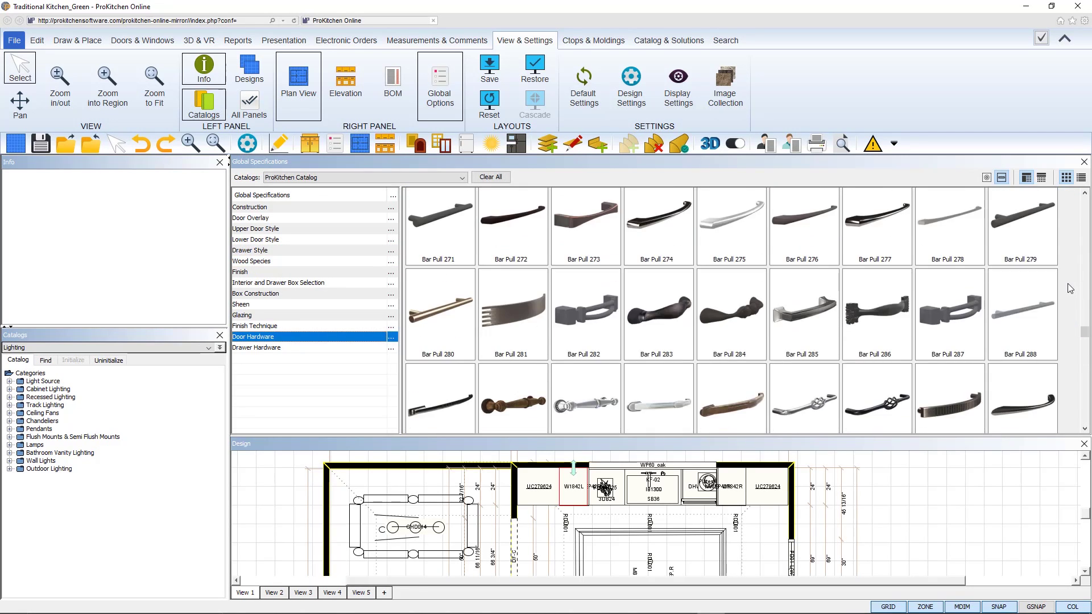
pyautogui.scroll(-6, 1069, 288)
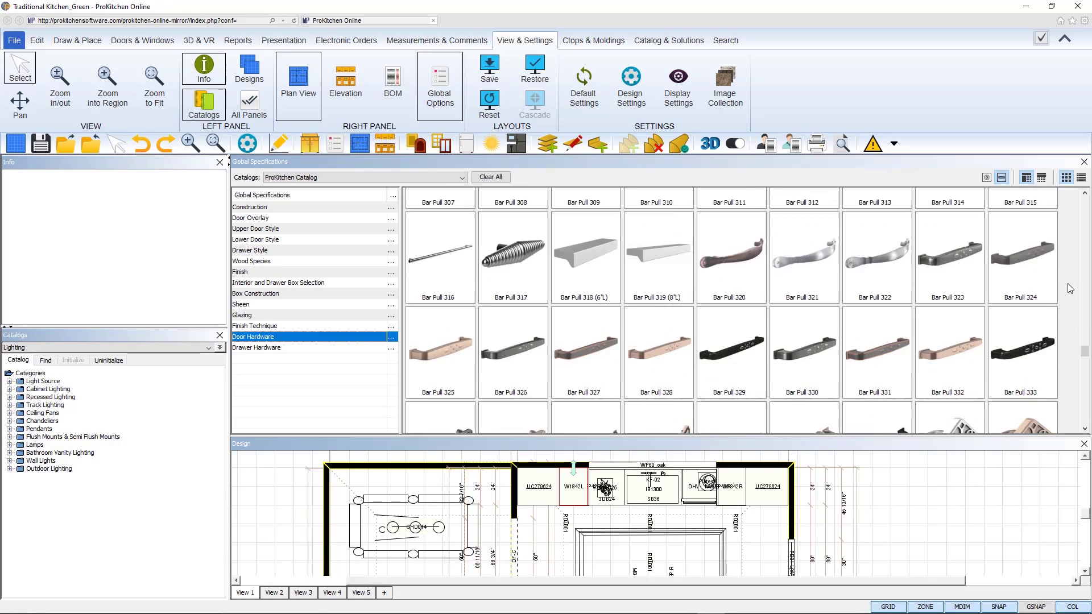
pyautogui.scroll(-8, 1069, 288)
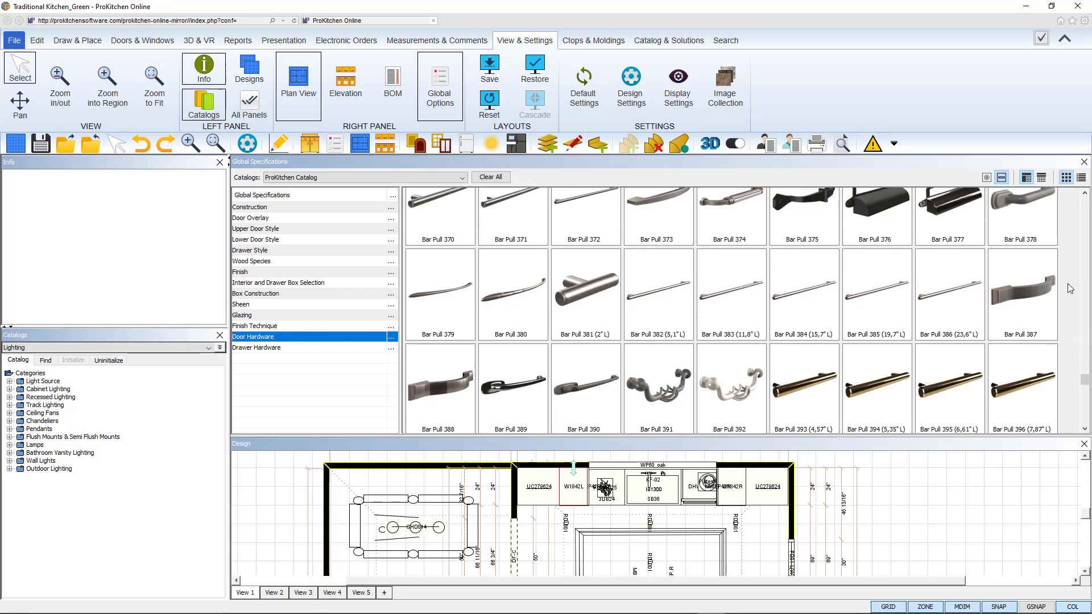
pyautogui.scroll(-7, 1070, 288)
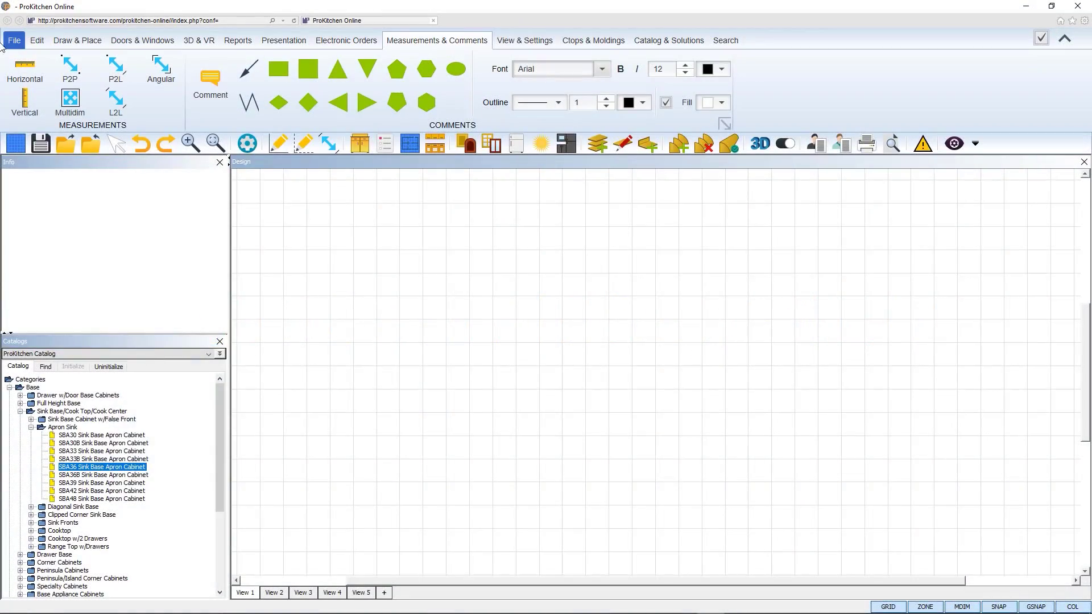
# Step: Import the InnoDraw .xmlp drawing, bringing its walls and objects into the design
pyautogui.click(13, 41)
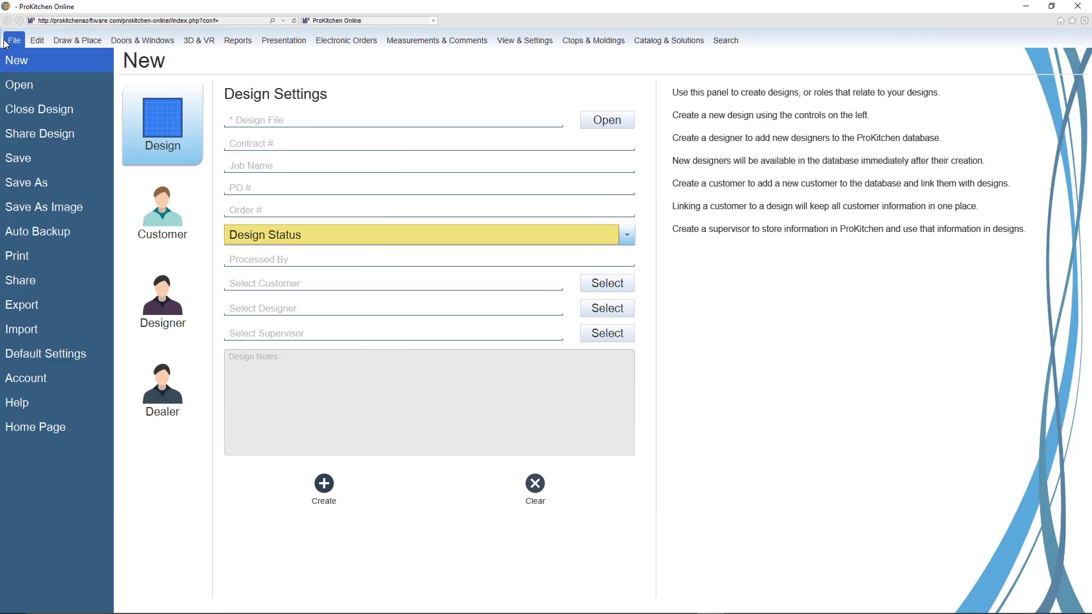
pyautogui.click(47, 327)
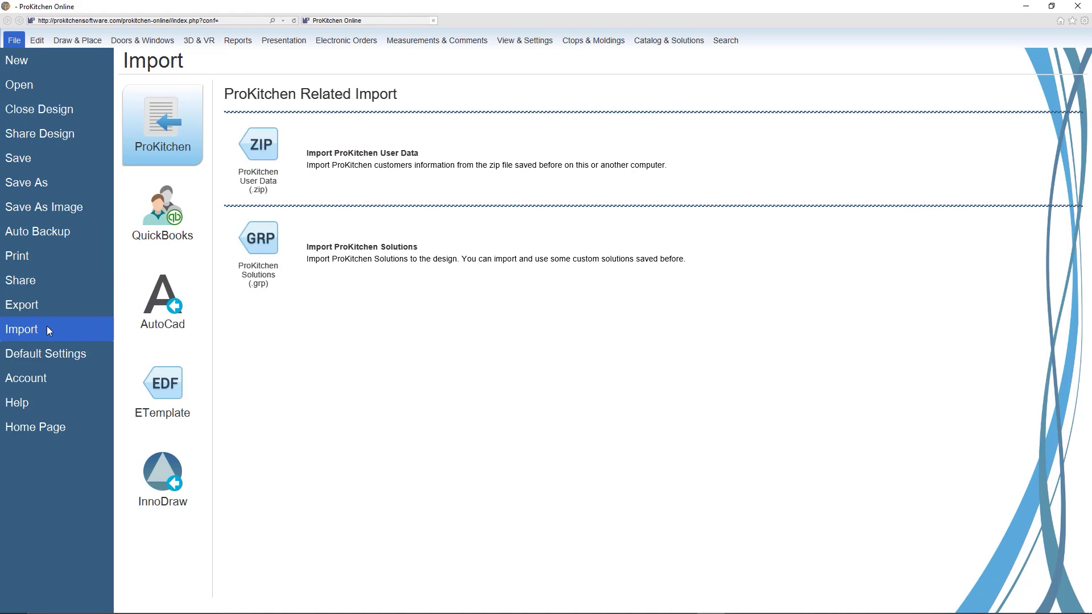
pyautogui.click(158, 471)
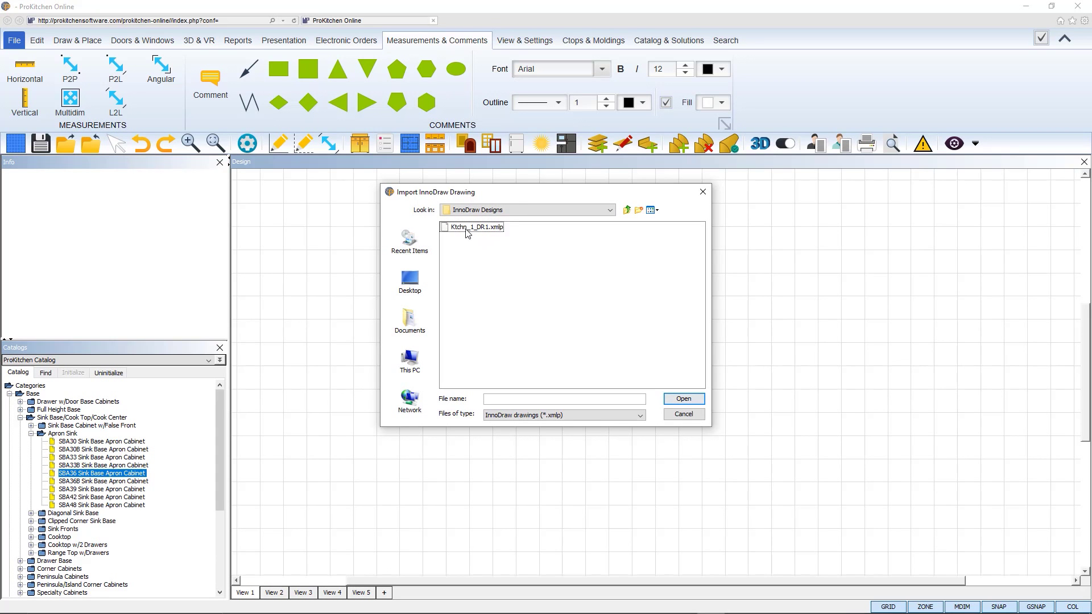
pyautogui.click(684, 399)
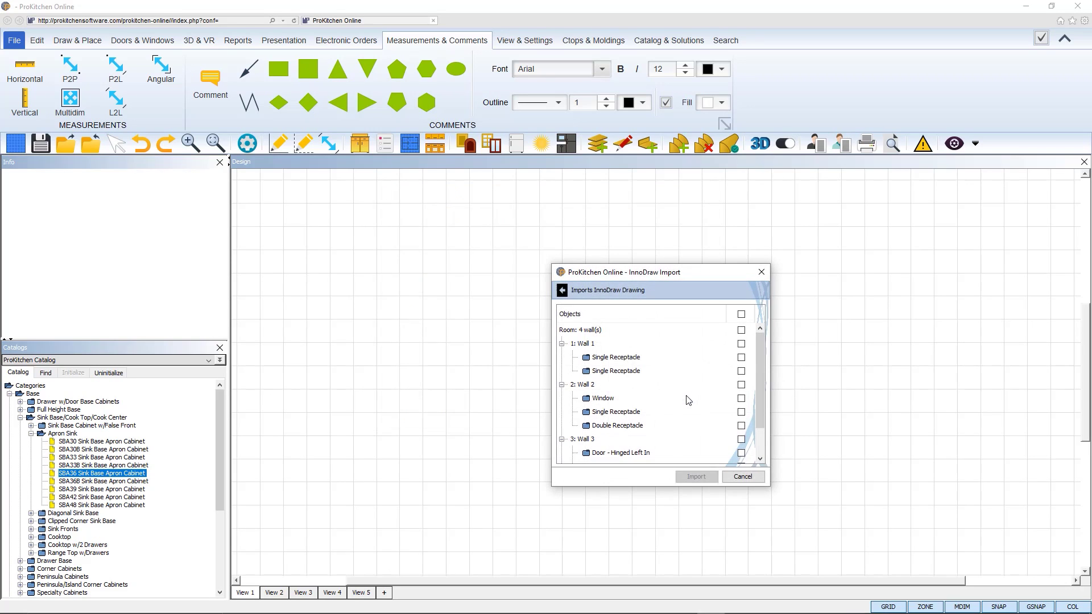
pyautogui.scroll(-1, 650, 358)
pyautogui.scroll(1, 594, 403)
pyautogui.click(696, 478)
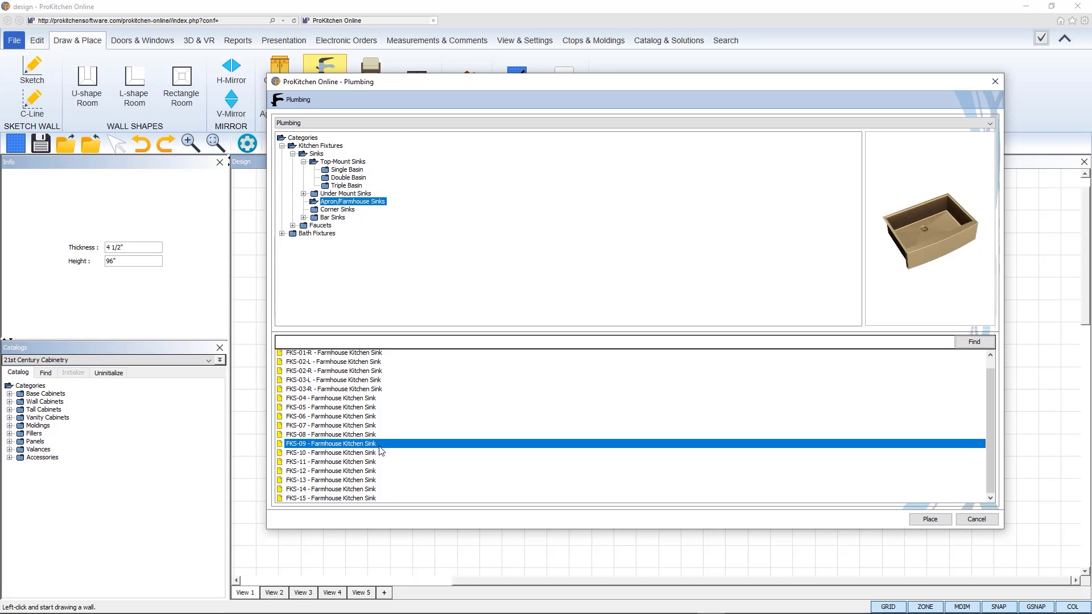
# Step: Preview the farmhouse sinks from FKS-10 through FKS-13 and beyond
pyautogui.click(384, 455)
pyautogui.click(383, 462)
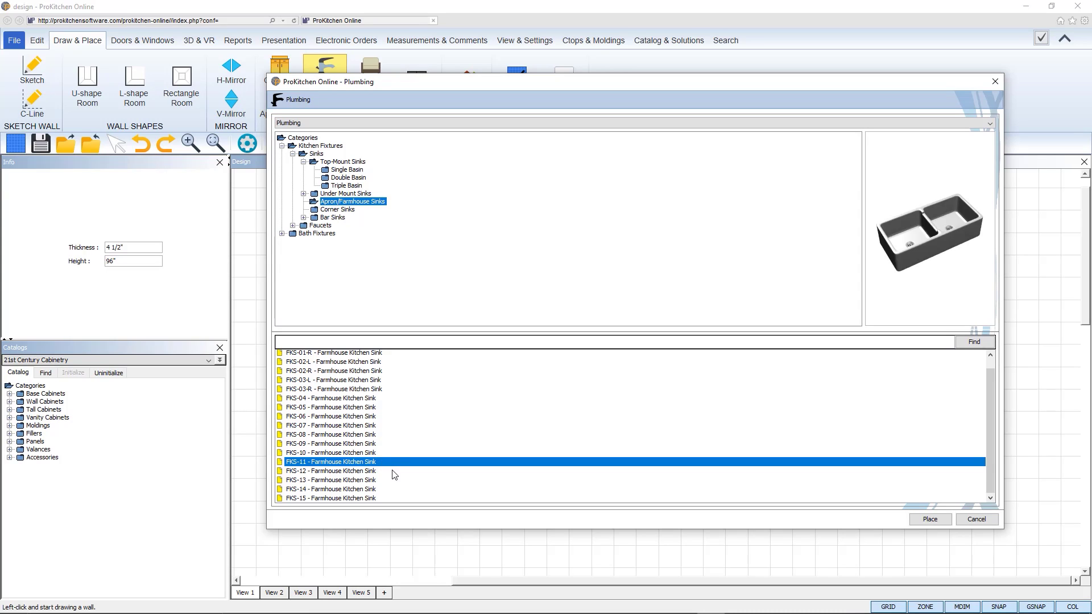
pyautogui.click(390, 471)
pyautogui.click(381, 480)
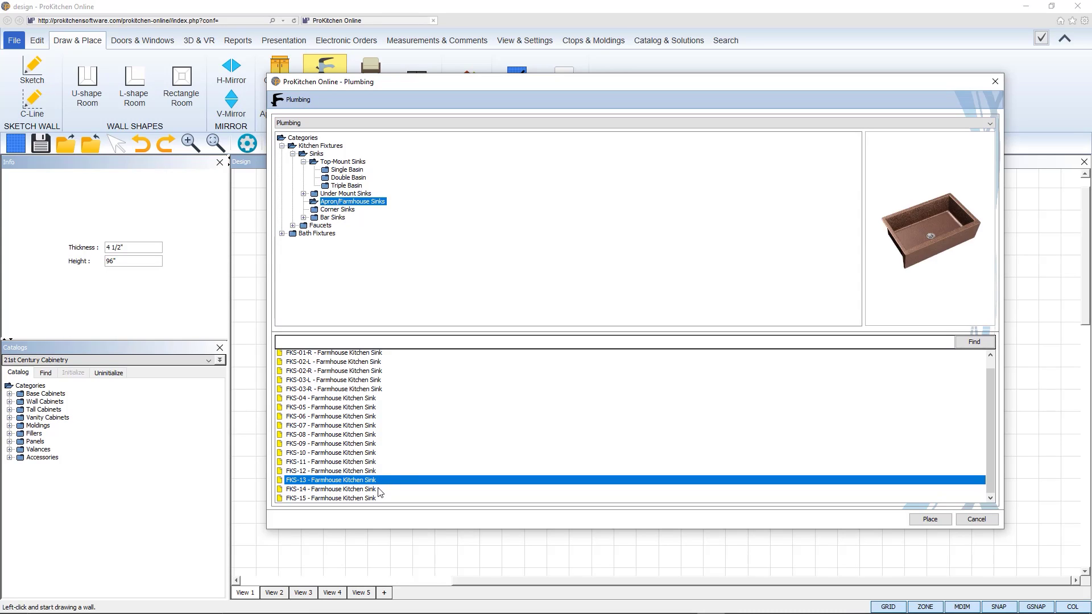
pyautogui.click(381, 489)
pyautogui.click(387, 498)
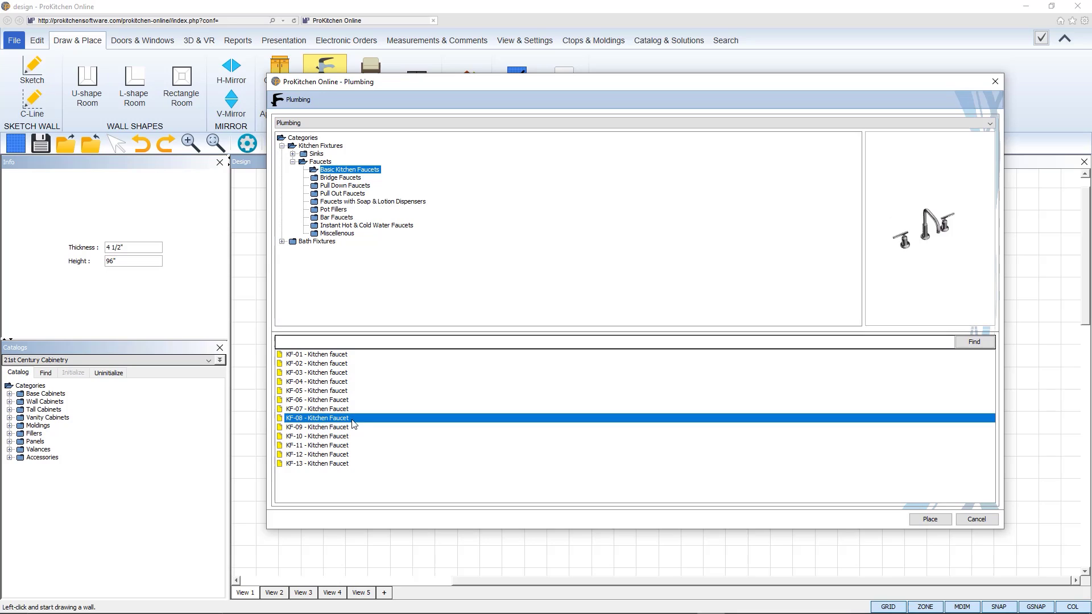
# Step: Preview the KF-09 to KF-13 basic kitchen faucets
pyautogui.click(357, 428)
pyautogui.click(363, 437)
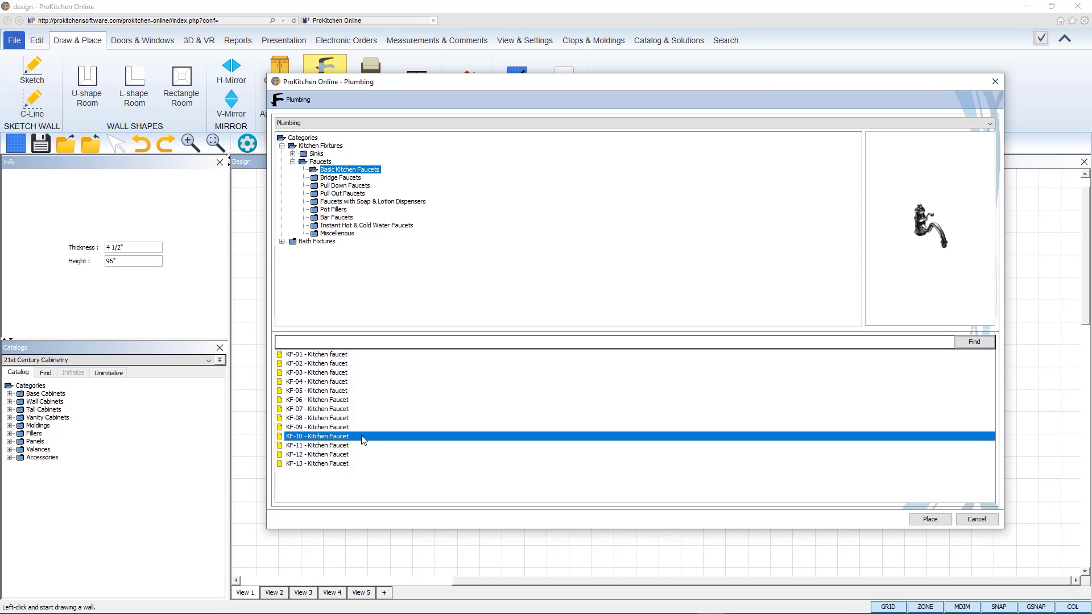
pyautogui.click(364, 446)
pyautogui.click(364, 455)
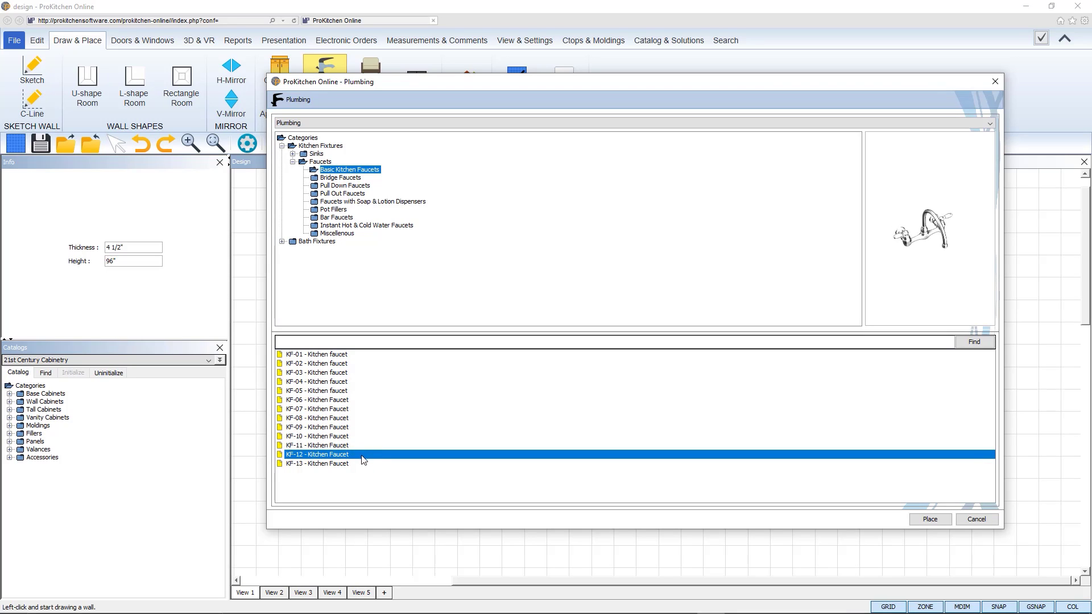
pyautogui.click(364, 464)
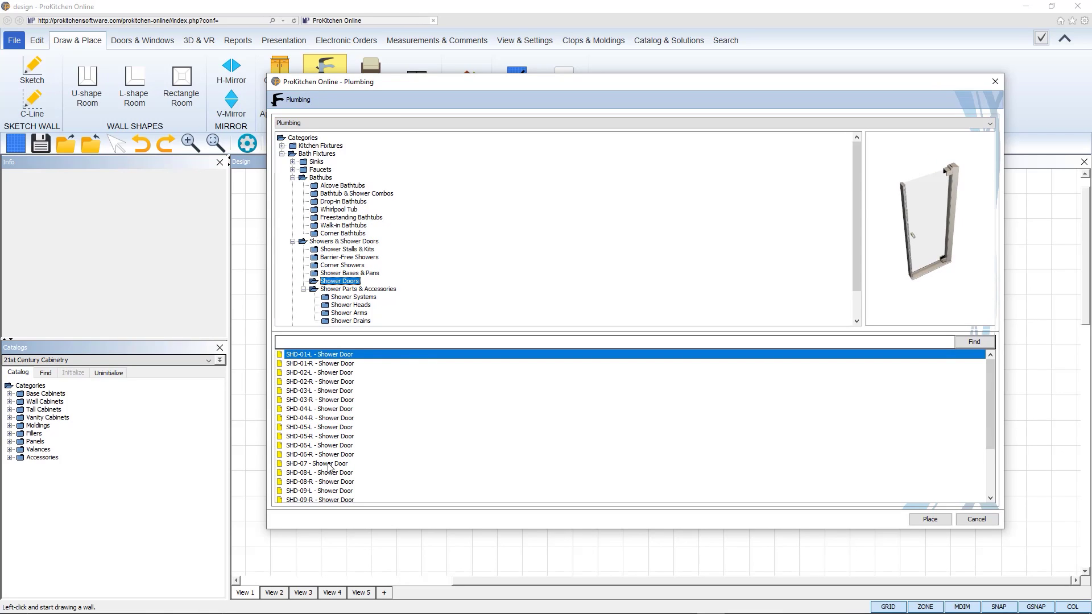
# Step: Preview the SHD-09-L, SHD-10-R and SHD-11-R shower doors
pyautogui.click(329, 491)
pyautogui.scroll(-3, 328, 484)
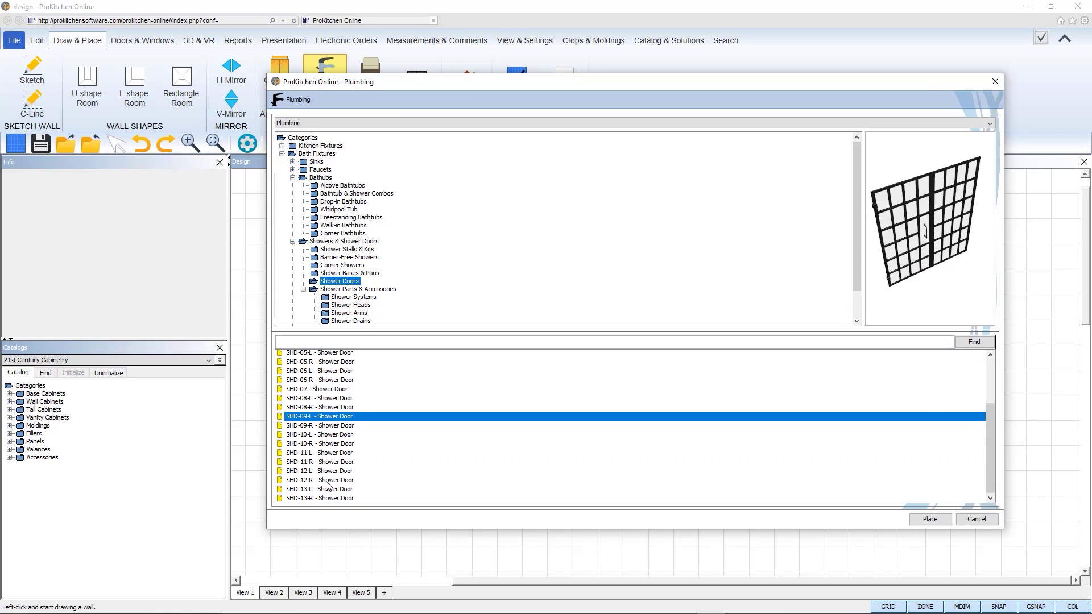
pyautogui.click(320, 444)
pyautogui.click(320, 463)
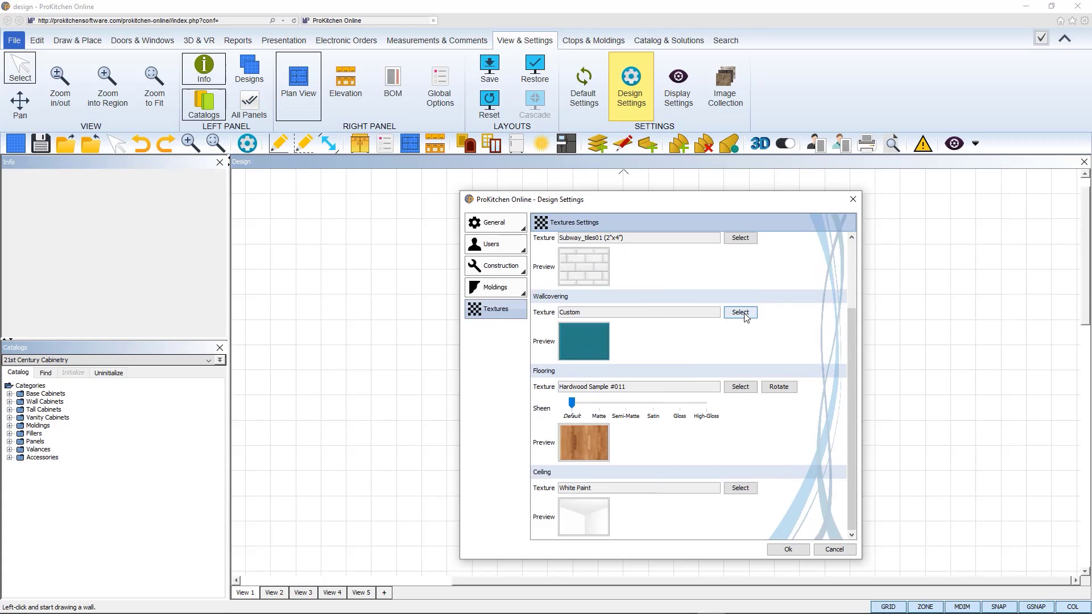
# Step: Open the wallcovering texture collection and preview Wallpaper #001 through #011
pyautogui.click(740, 312)
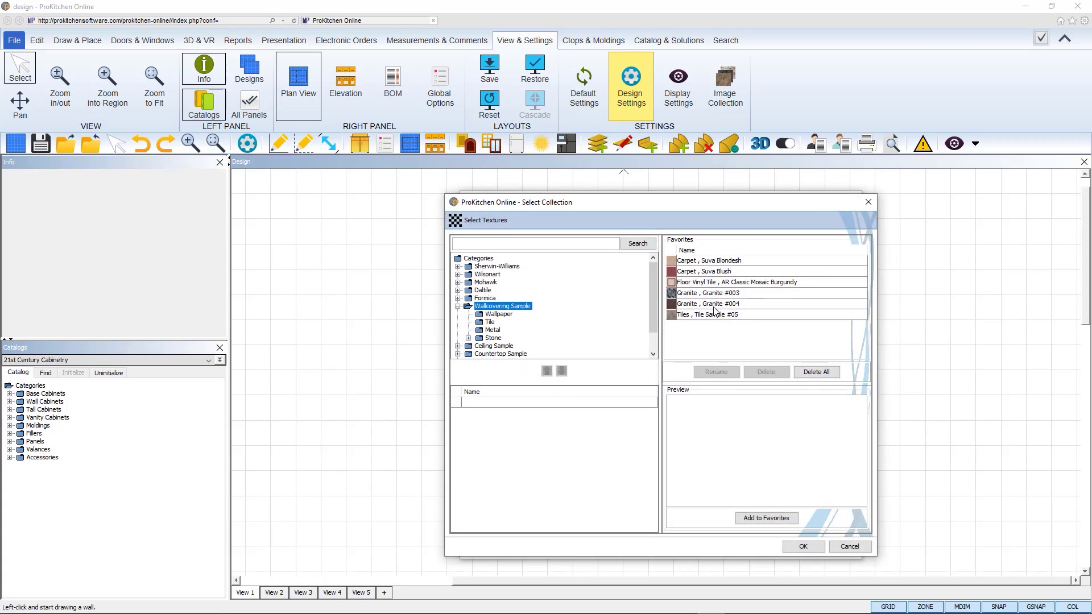
pyautogui.click(499, 314)
pyautogui.click(534, 406)
pyautogui.click(539, 414)
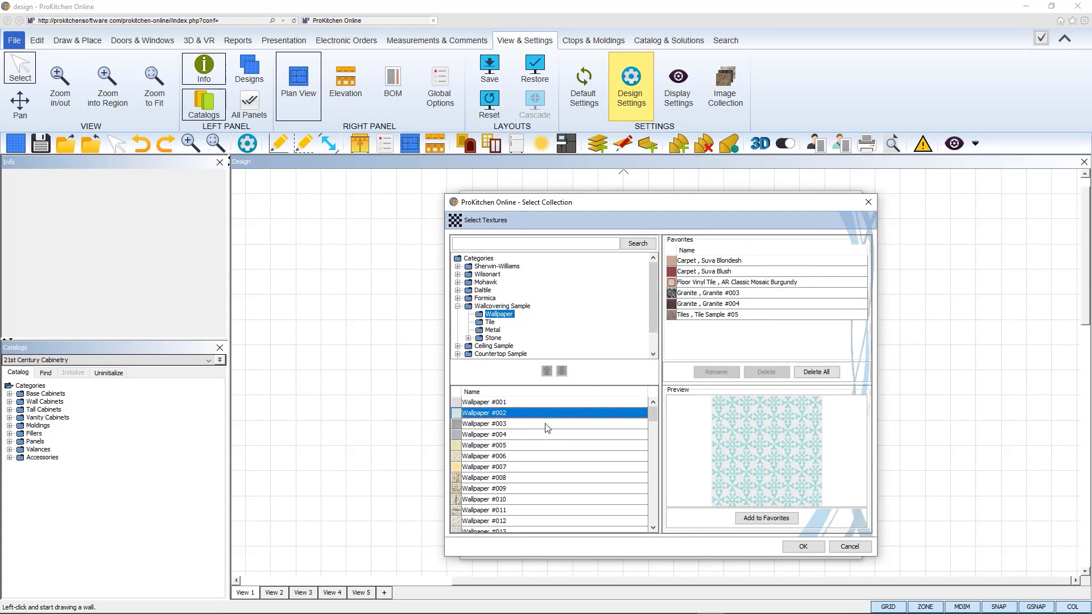
pyautogui.click(546, 424)
pyautogui.click(544, 435)
pyautogui.click(553, 446)
pyautogui.click(560, 457)
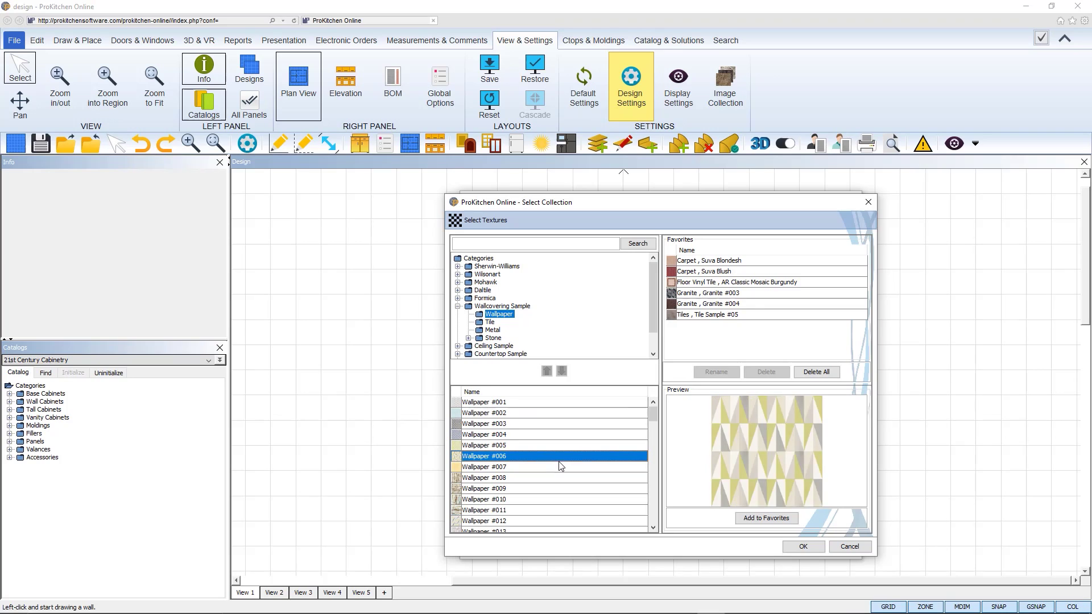
pyautogui.click(560, 467)
pyautogui.click(556, 478)
pyautogui.click(549, 489)
pyautogui.click(544, 499)
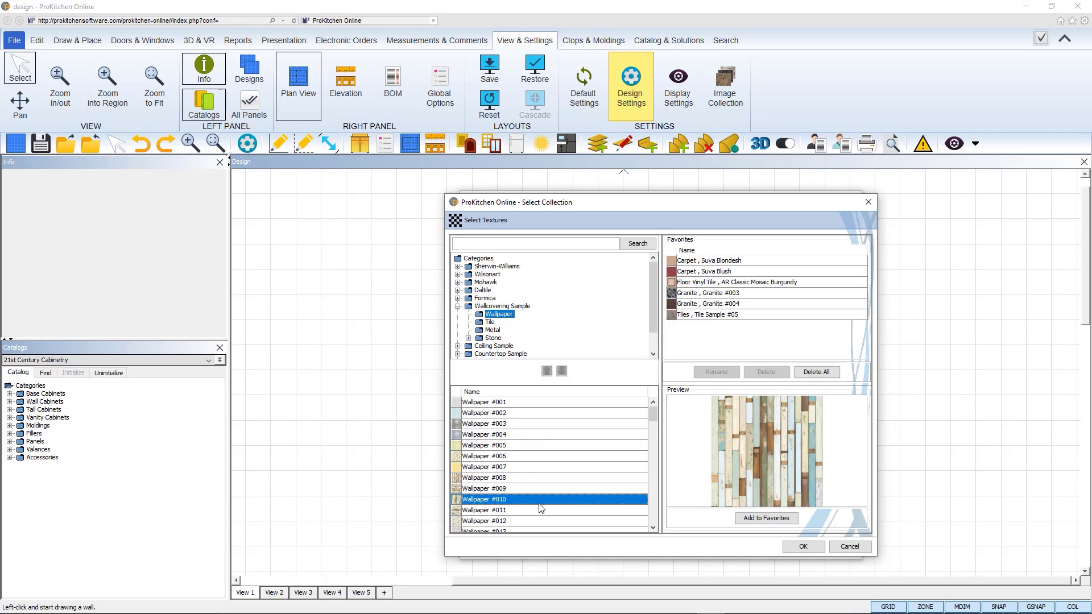
pyautogui.click(541, 510)
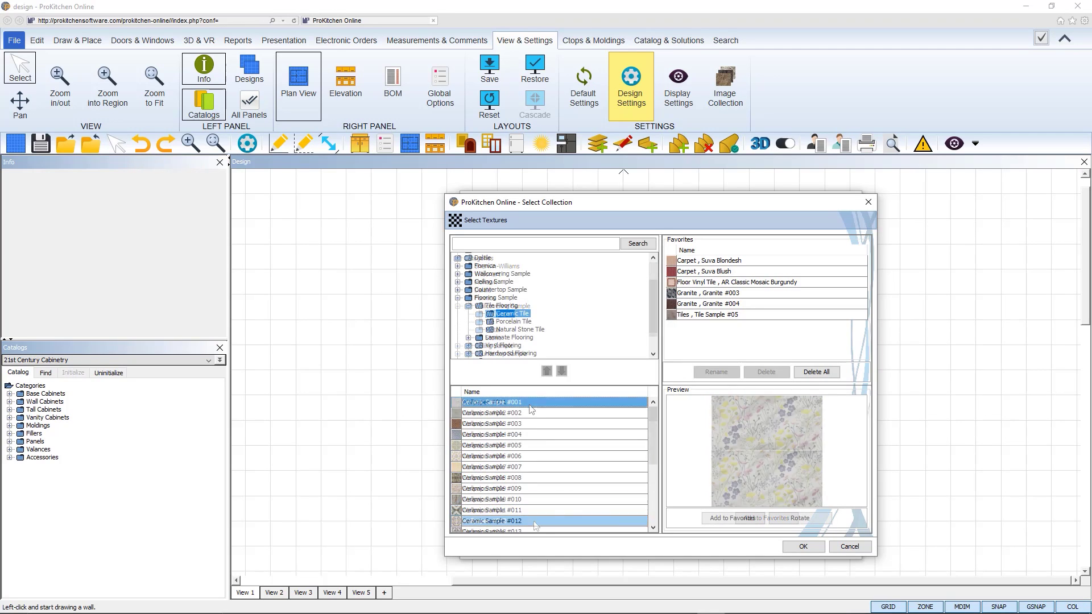
# Step: Preview Ceramic Samples #002–#004, then the Luxury Vinyl Plank textures under Vinyl Flooring
pyautogui.click(535, 414)
pyautogui.click(536, 424)
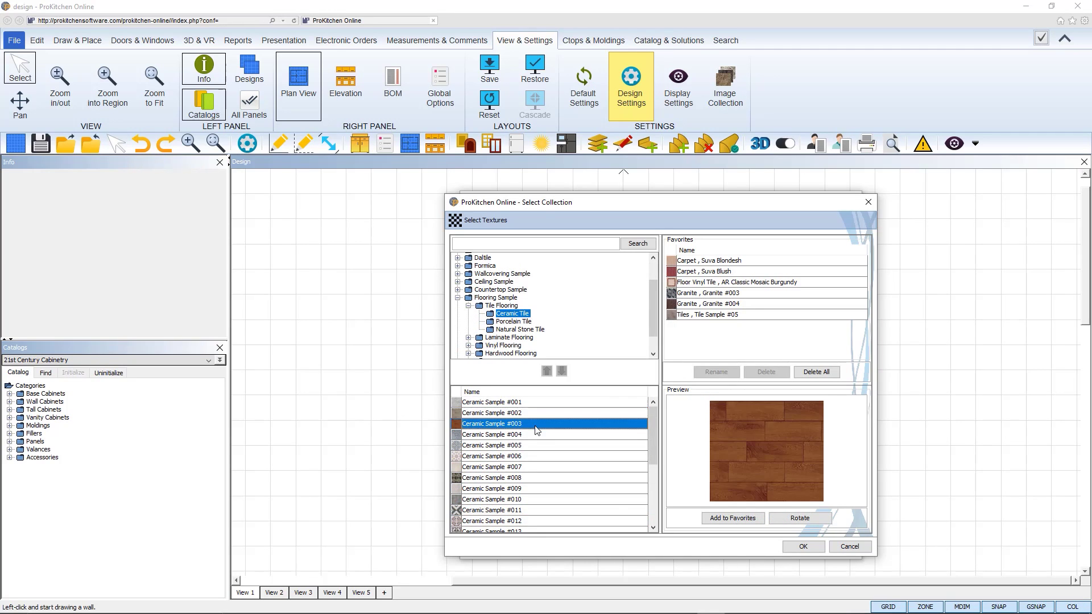
pyautogui.click(538, 435)
pyautogui.click(468, 305)
pyautogui.click(467, 321)
pyautogui.click(502, 330)
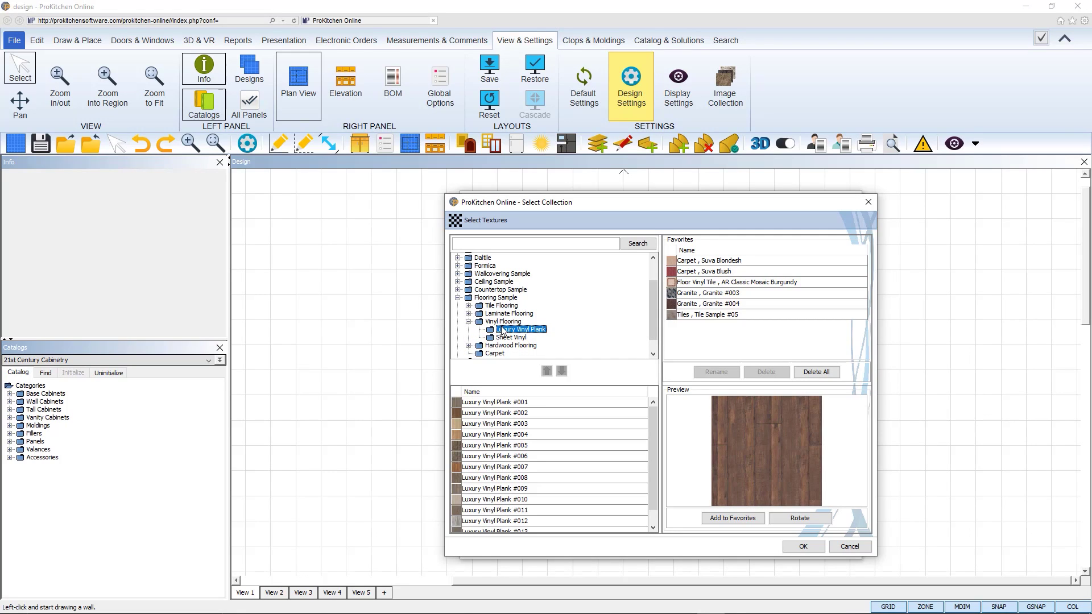
pyautogui.click(541, 402)
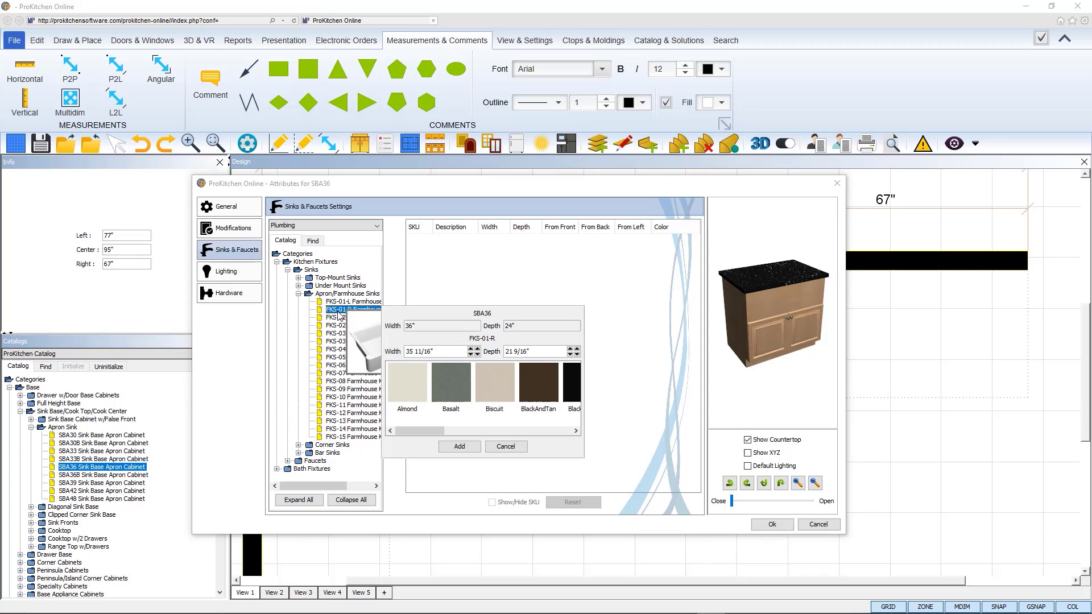
# Step: Add the FKS-02-L sink in Biscuit, then change its colour to CaneShugar
pyautogui.click(489, 398)
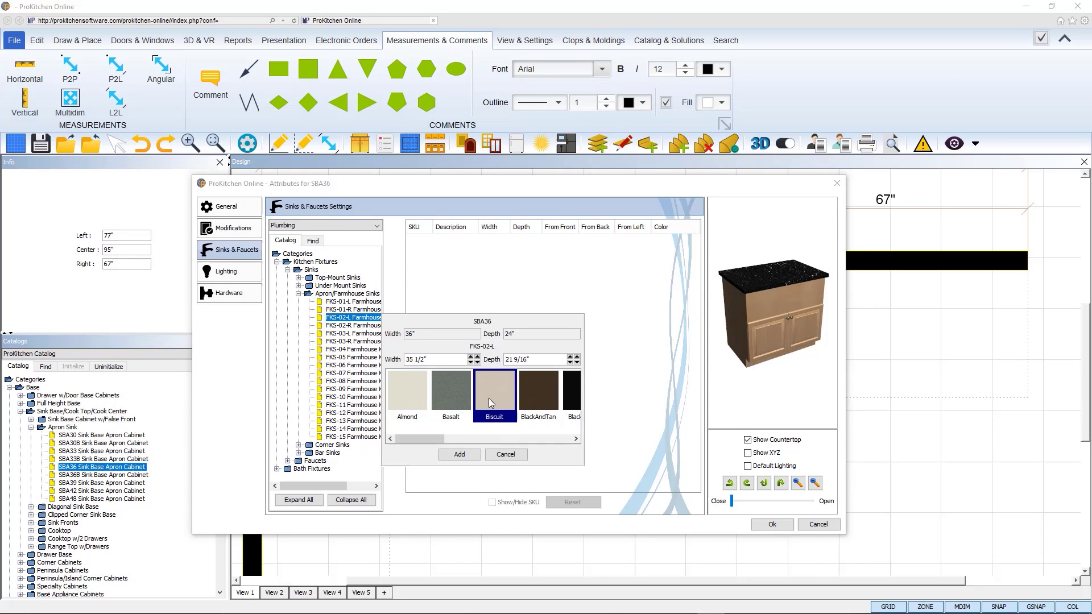
pyautogui.click(470, 449)
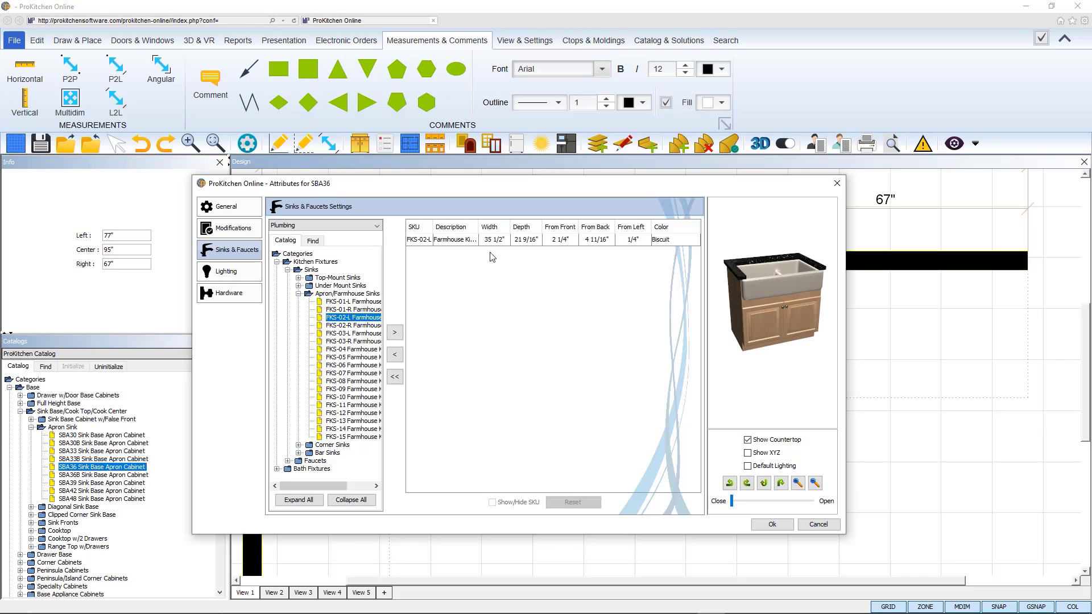
pyautogui.click(458, 241)
pyautogui.click(676, 241)
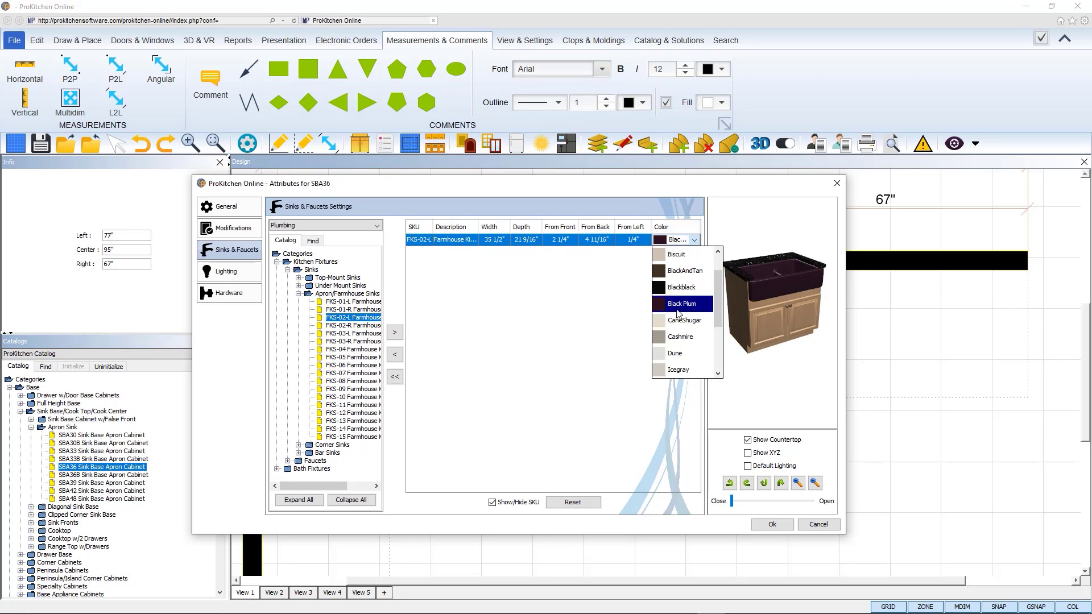
pyautogui.click(677, 353)
pyautogui.click(693, 240)
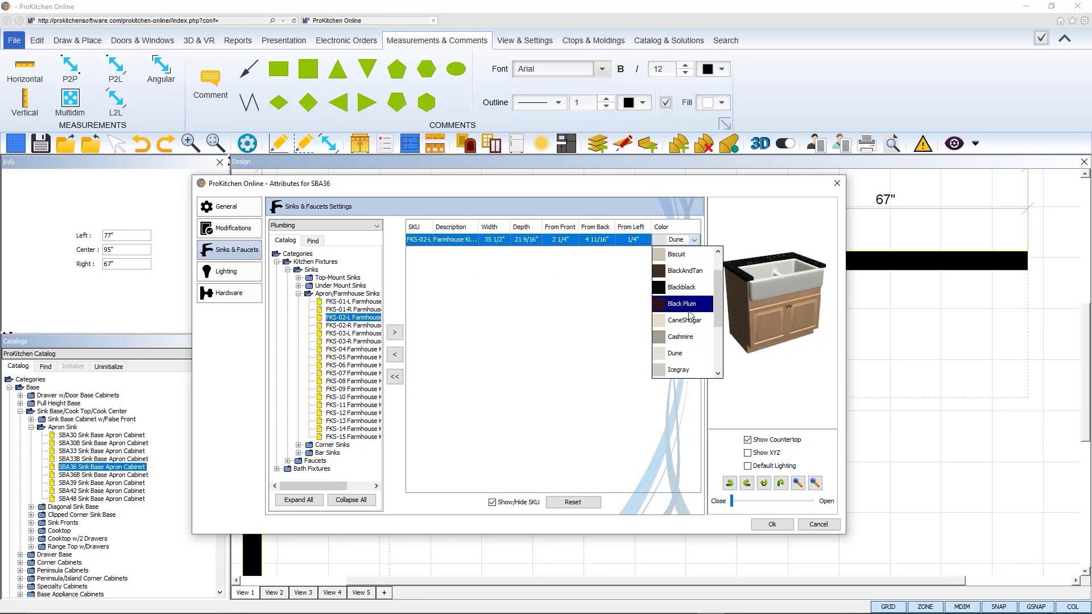
pyautogui.click(685, 320)
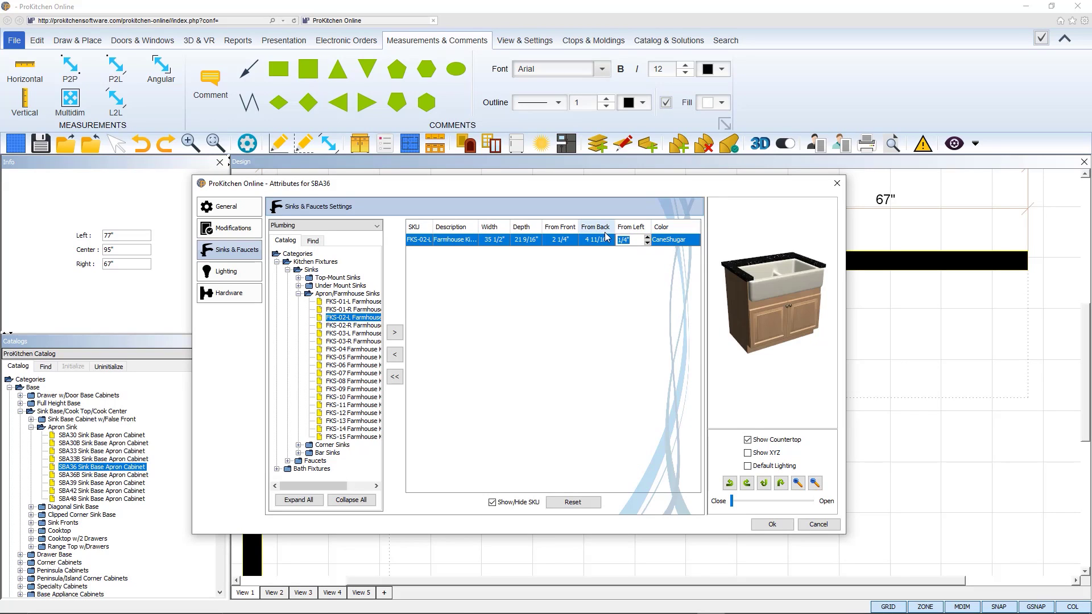
# Step: Position the sink 1" from the left and 4" from the front
pyautogui.write('1')
pyautogui.press('Return')
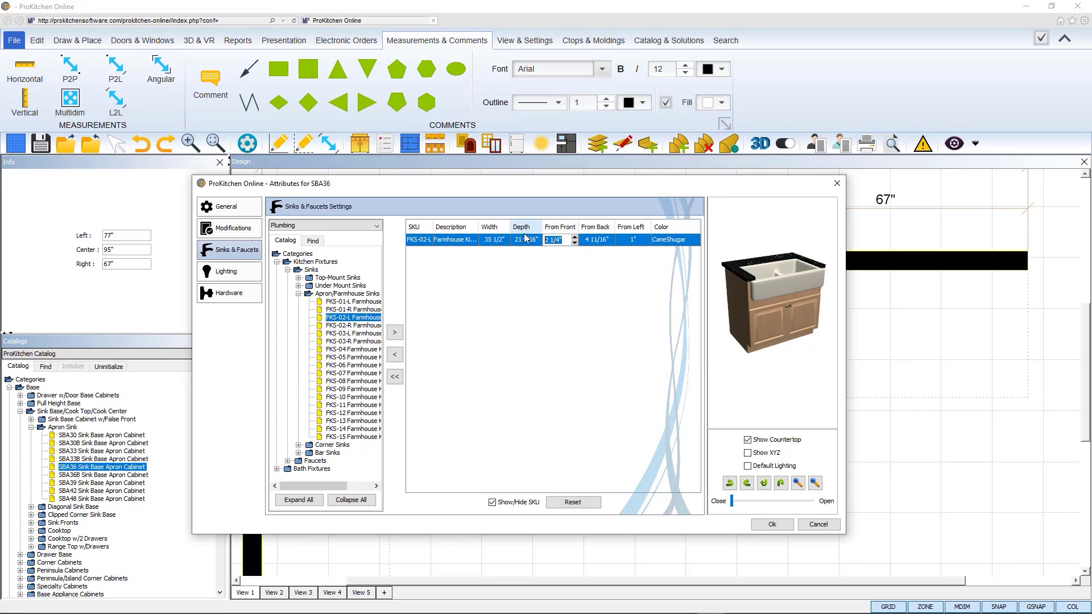
pyautogui.write('4')
pyautogui.press('Return')
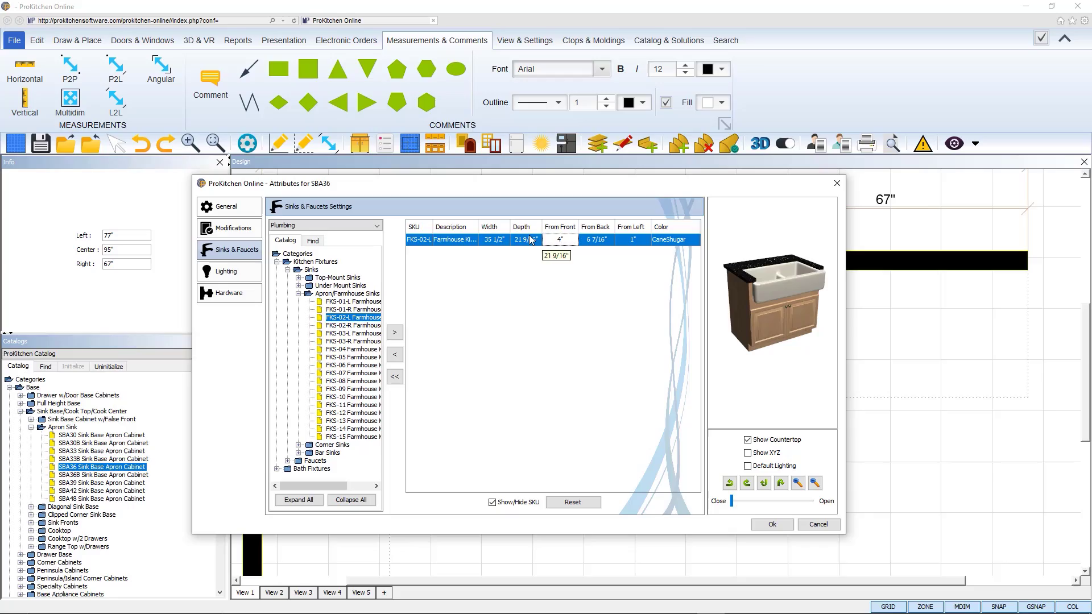